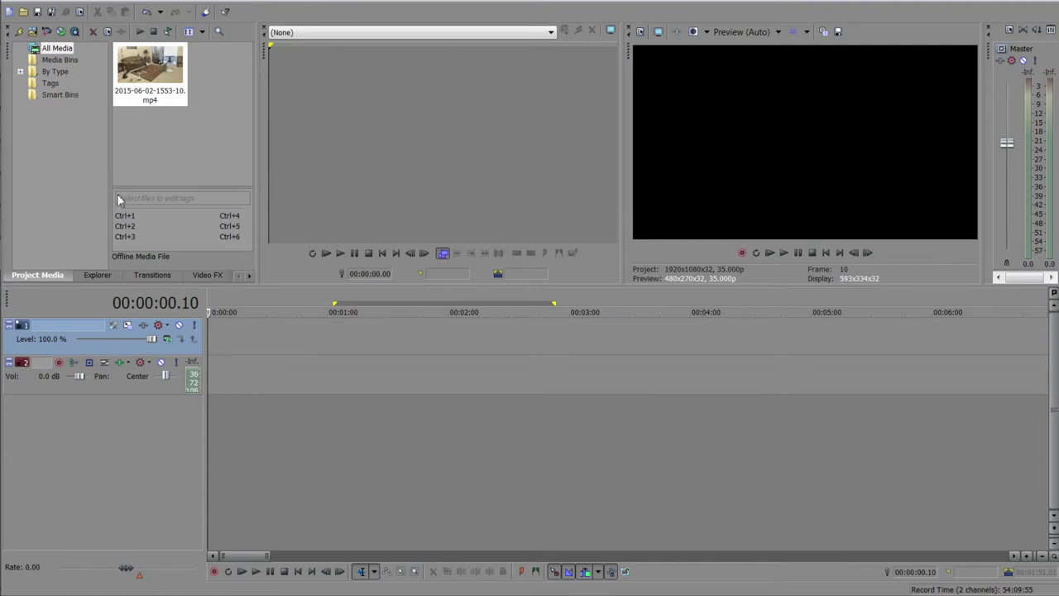
- Place the recorded video on the timeline and scrub through it to find the section's start
left_click_drag(157, 68, 217, 366)
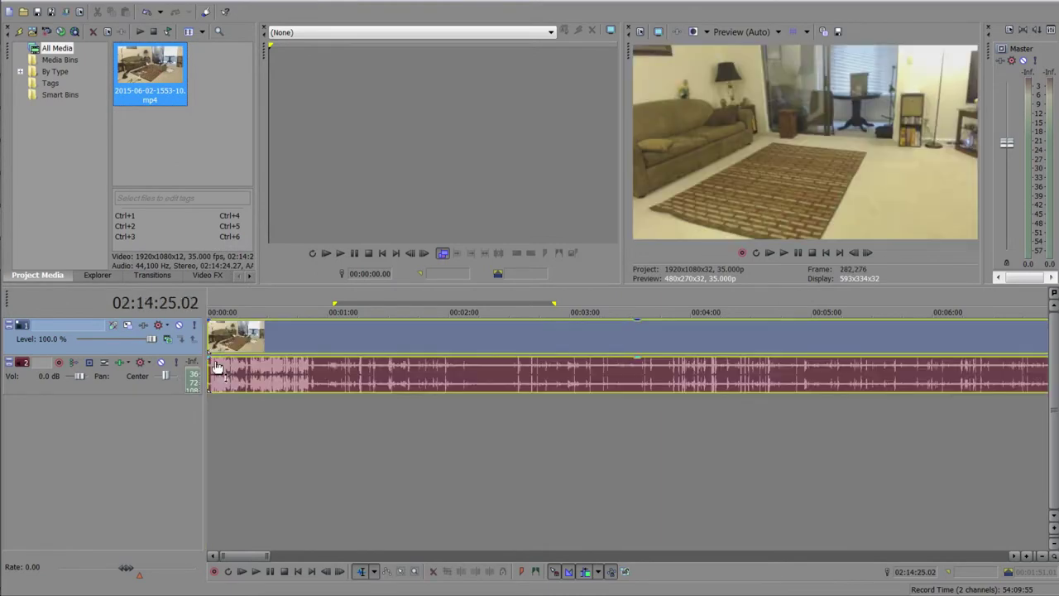
left_click(264, 385)
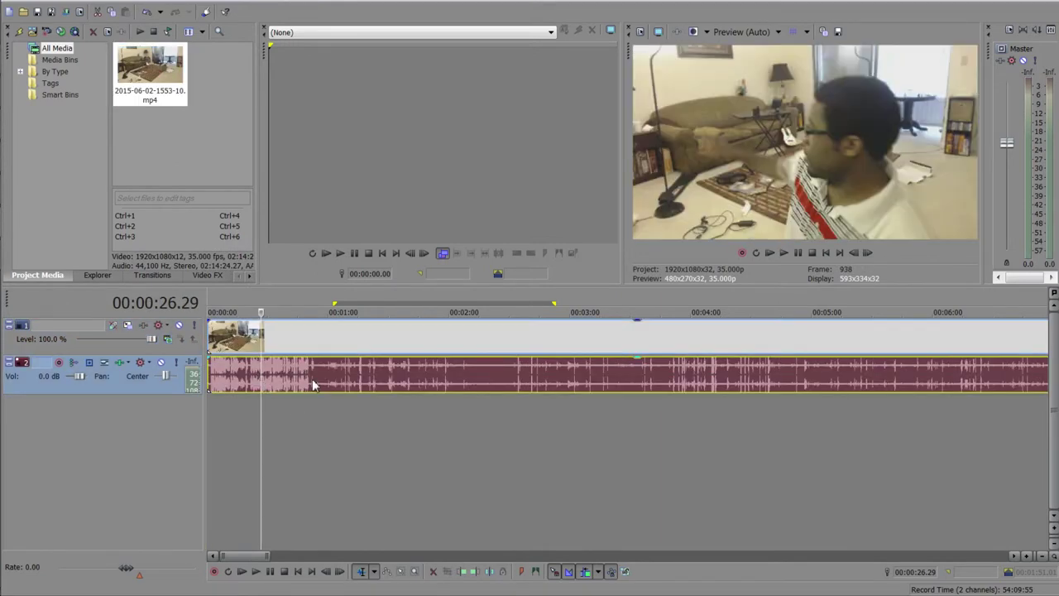
left_click(312, 383)
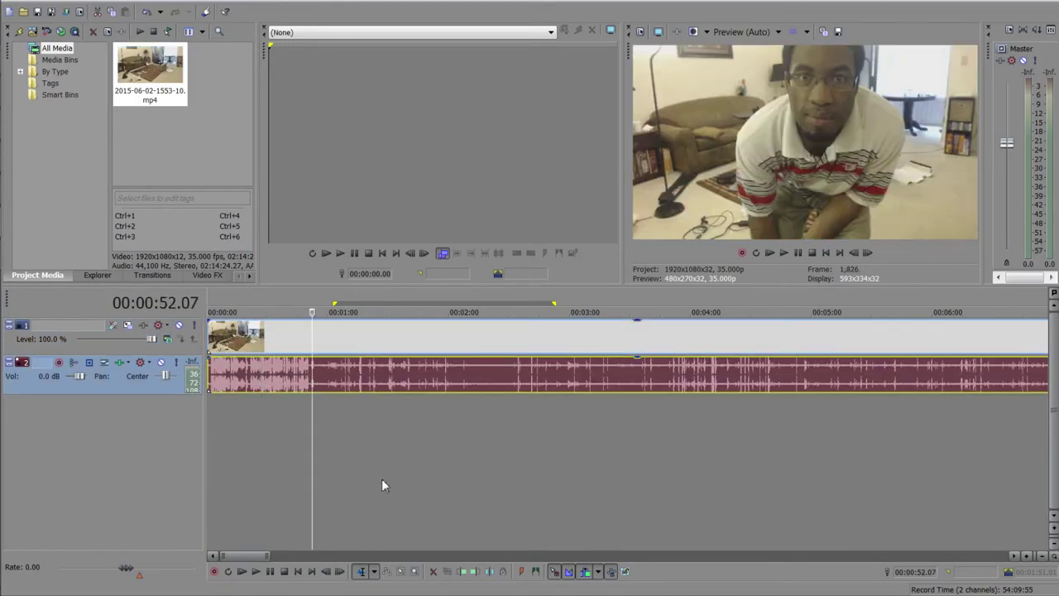
left_click(295, 427)
left_click(312, 418)
left_click(320, 407)
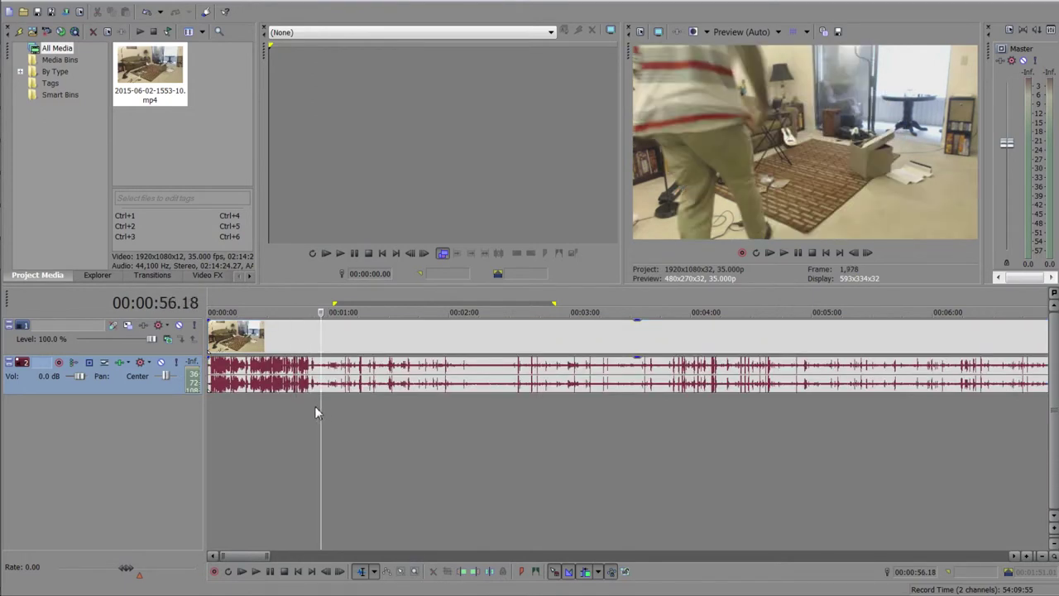
- Mark a time selection from 0:55.03 to 8:18.00, 7:22.22 long
left_click(314, 406)
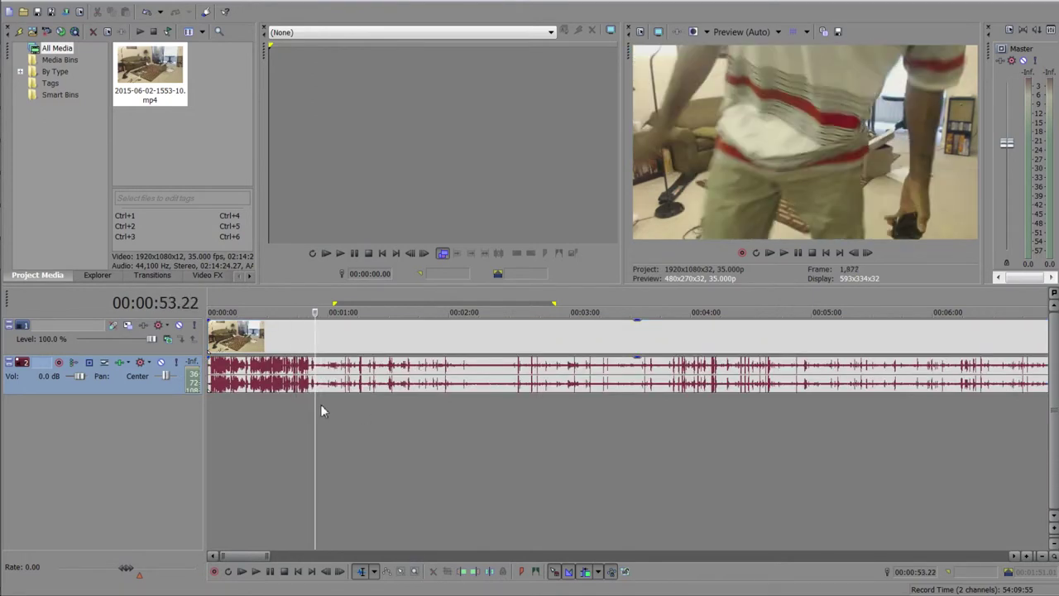
left_click_drag(318, 406, 875, 466)
scroll(750, 434, "right", 3)
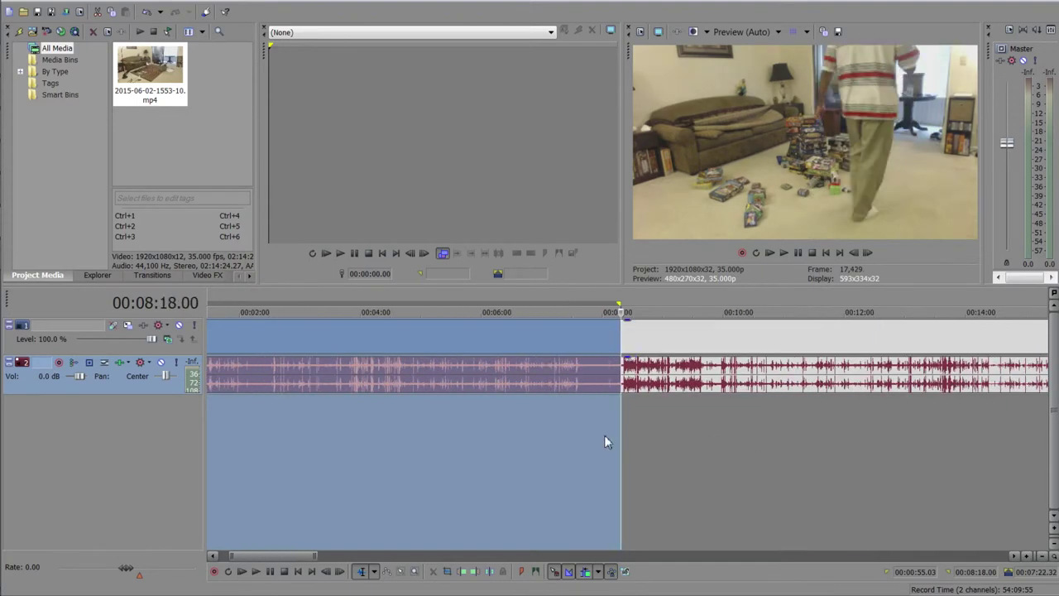
- Split the video and audio events at 0:55.03 and 8:18.00
scroll(437, 533, "down", 3)
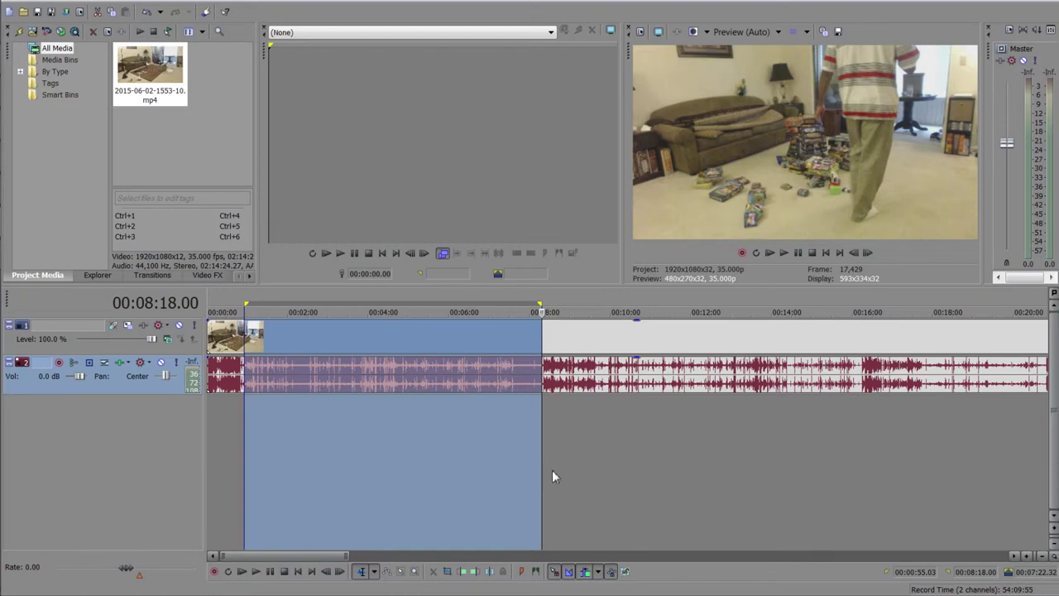
left_click(487, 572)
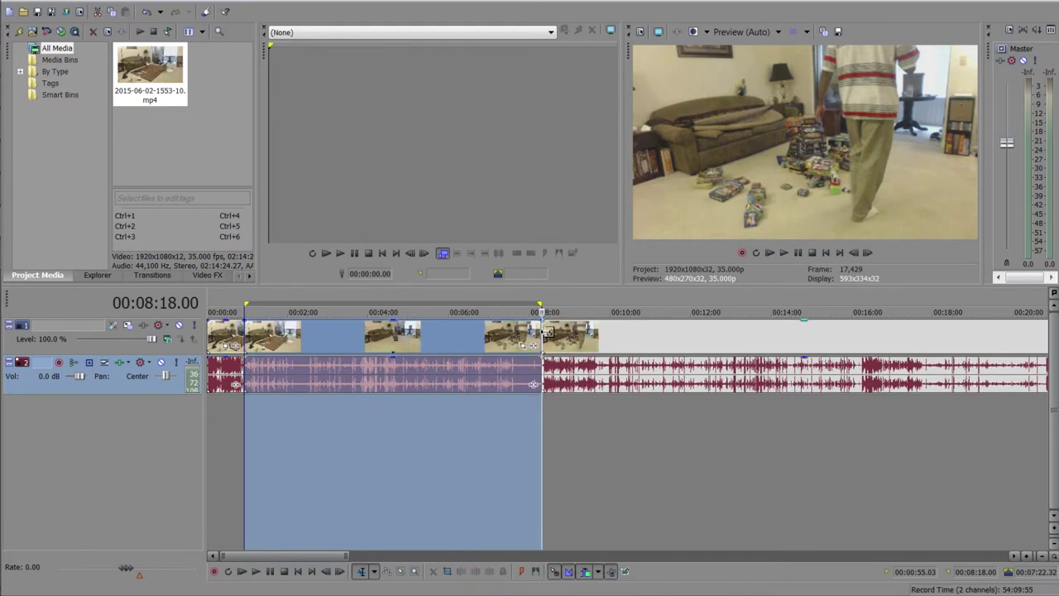
- Time-compress the isolated section to 0:55.03–2:45.28 (1:50.26) and select its span
left_click(548, 346)
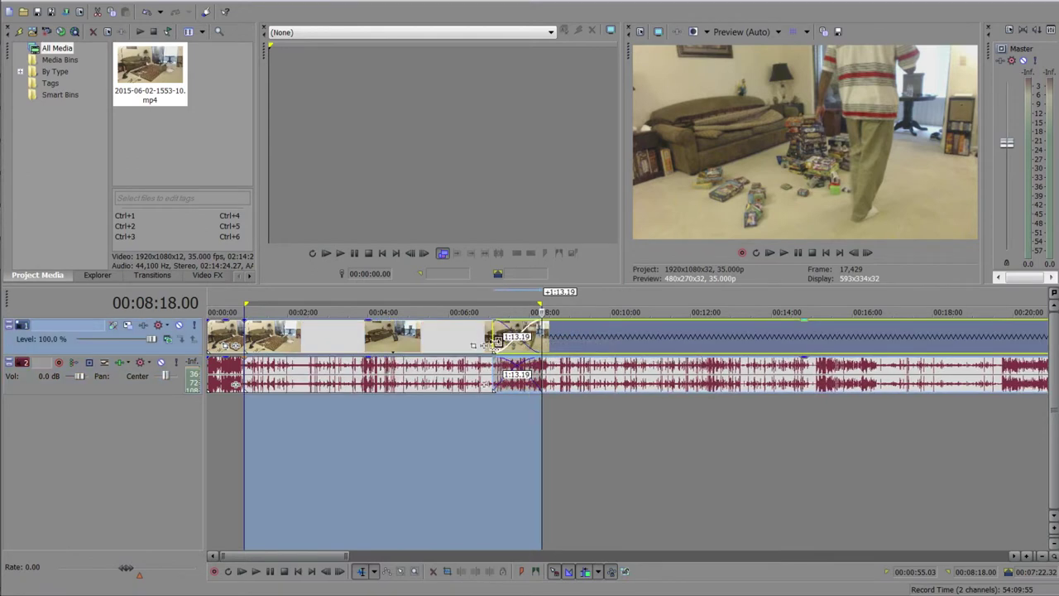
left_click(546, 344)
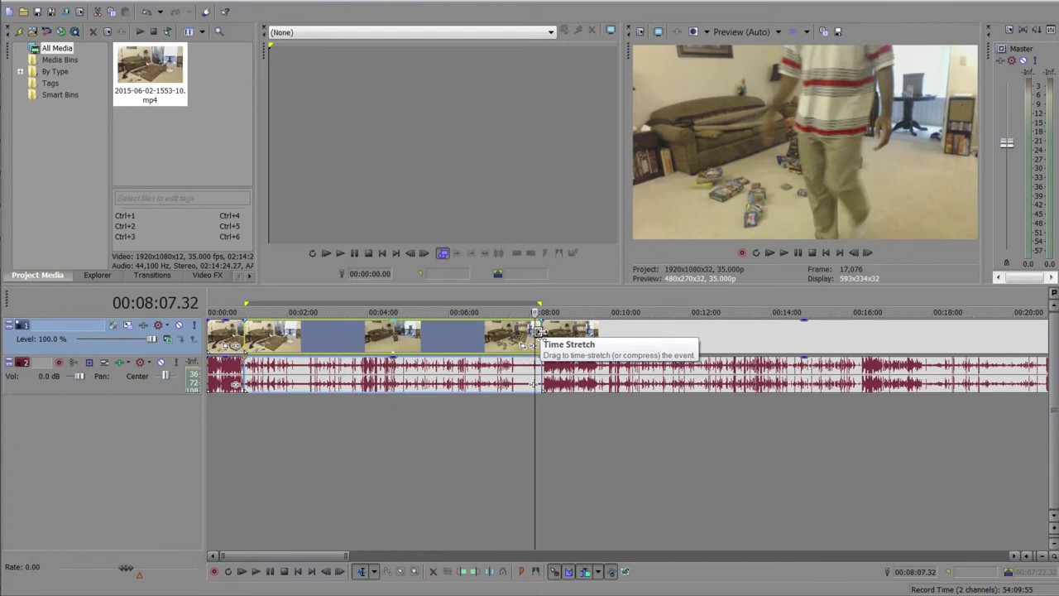
mouse_move(538, 331)
left_mouse_down()
mouse_move(616, 342)
mouse_move(305, 353)
left_mouse_up()
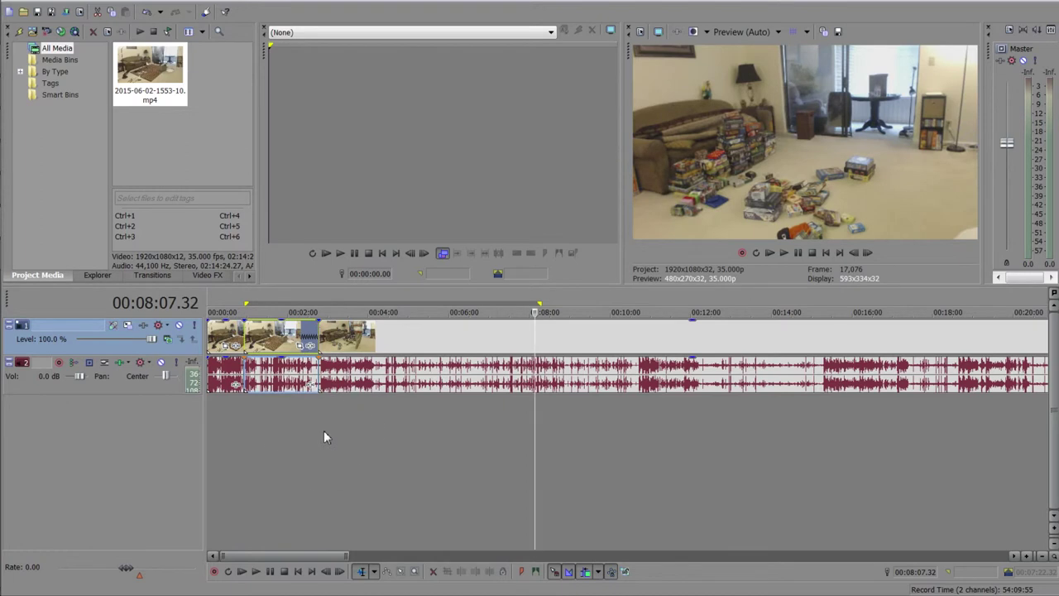
double_click(284, 338)
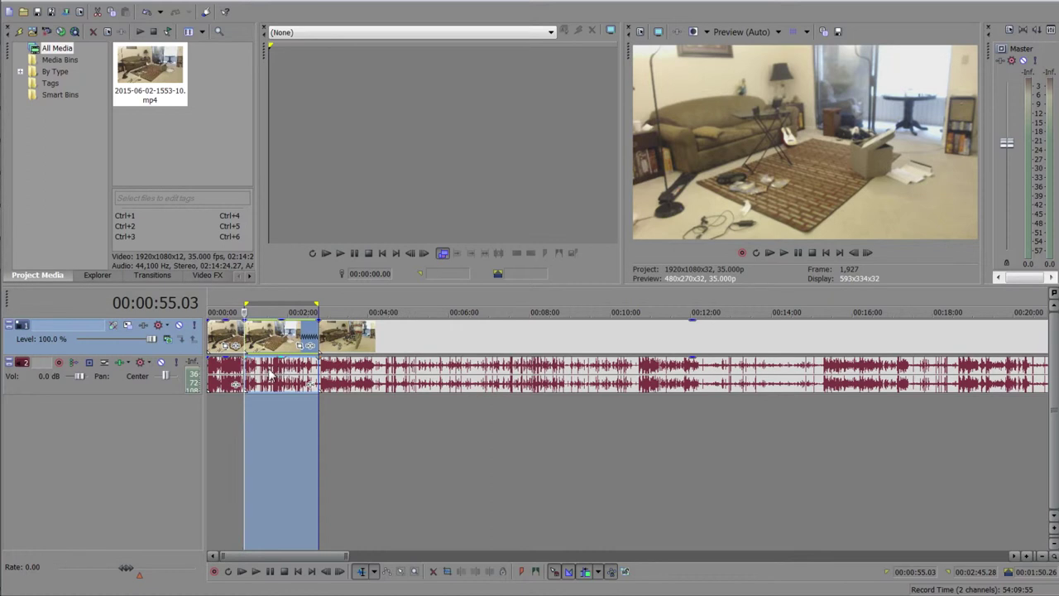
scroll(308, 456, "up", 1)
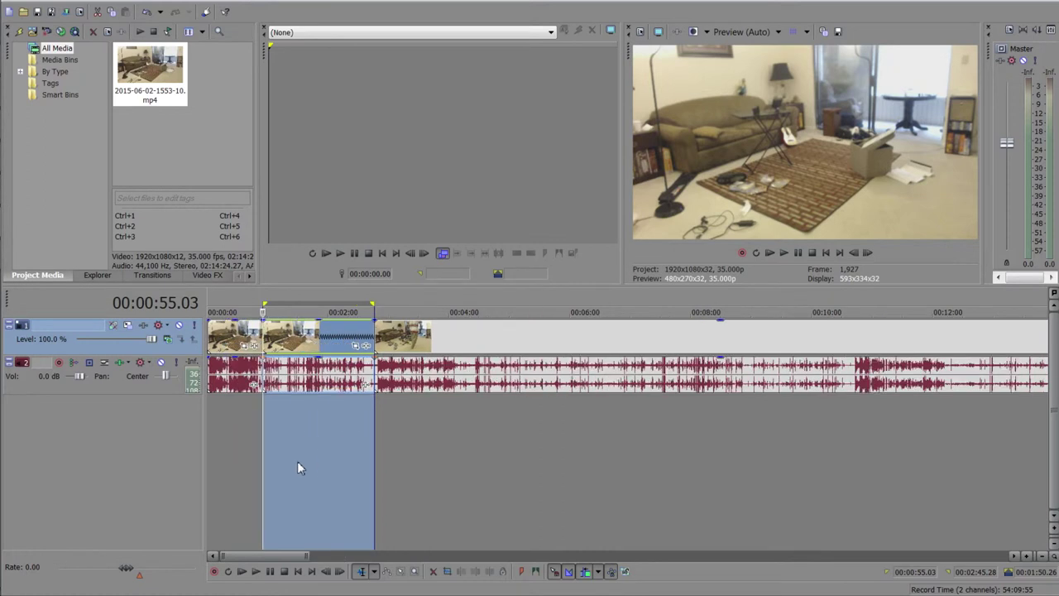
scroll(297, 461, "up", 1)
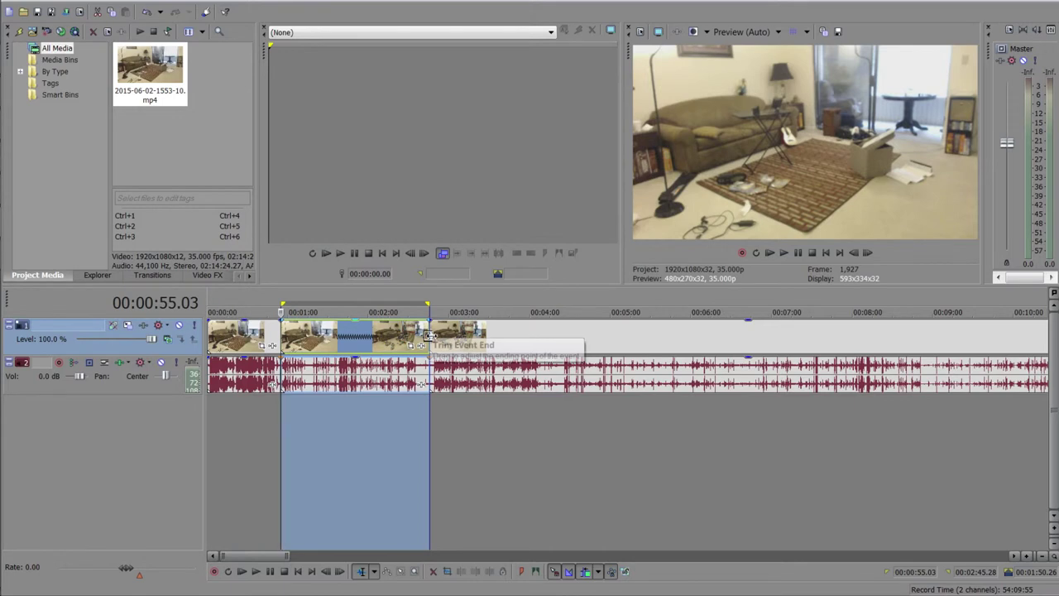
right_click(384, 339)
- Add a Velocity envelope to the compressed middle event via Insert/Remove Envelope
left_click(293, 463)
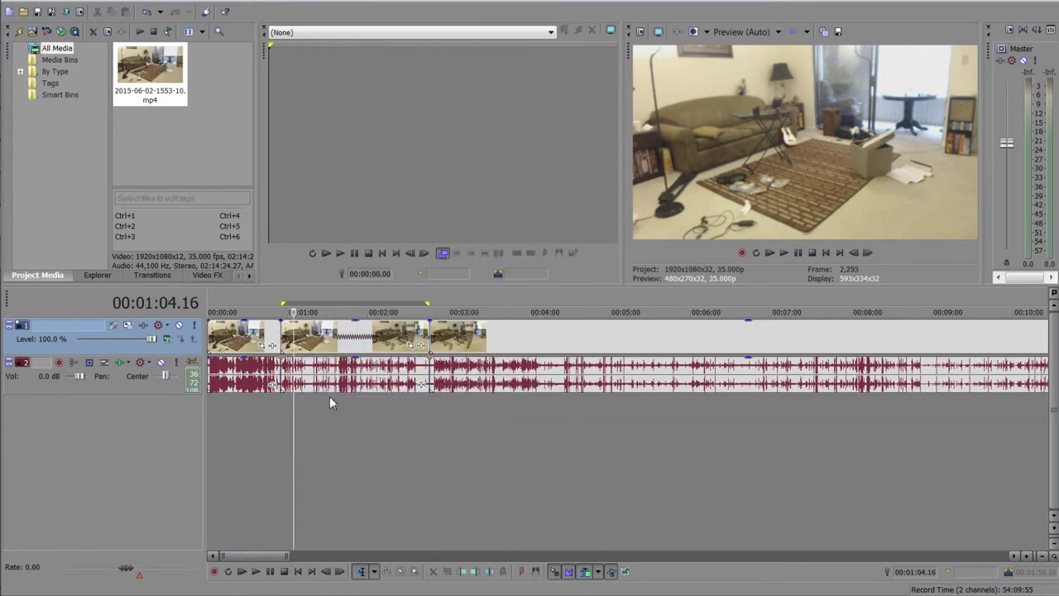
double_click(341, 337)
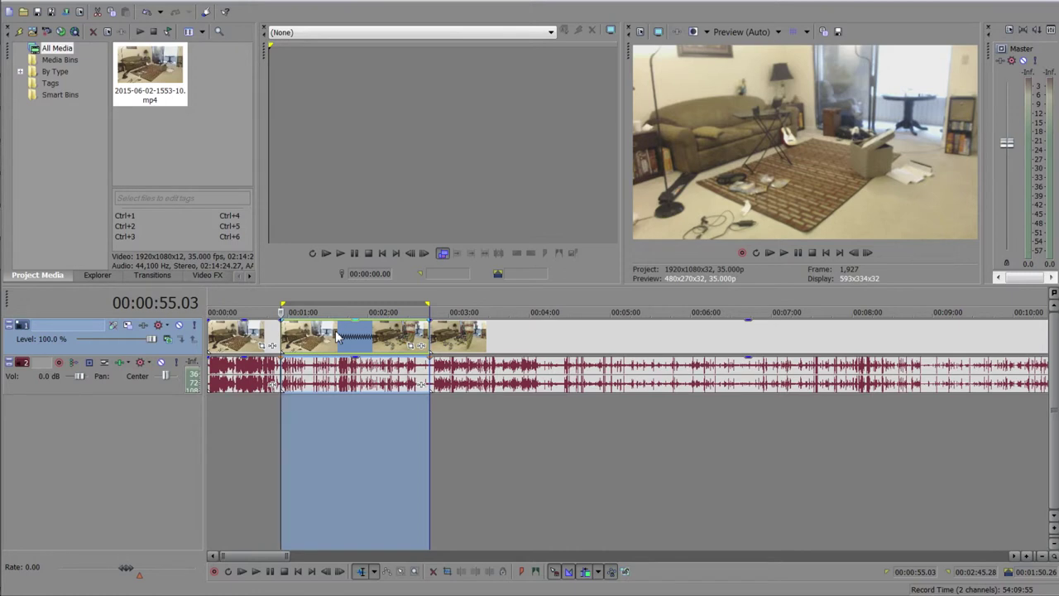
right_click(363, 346)
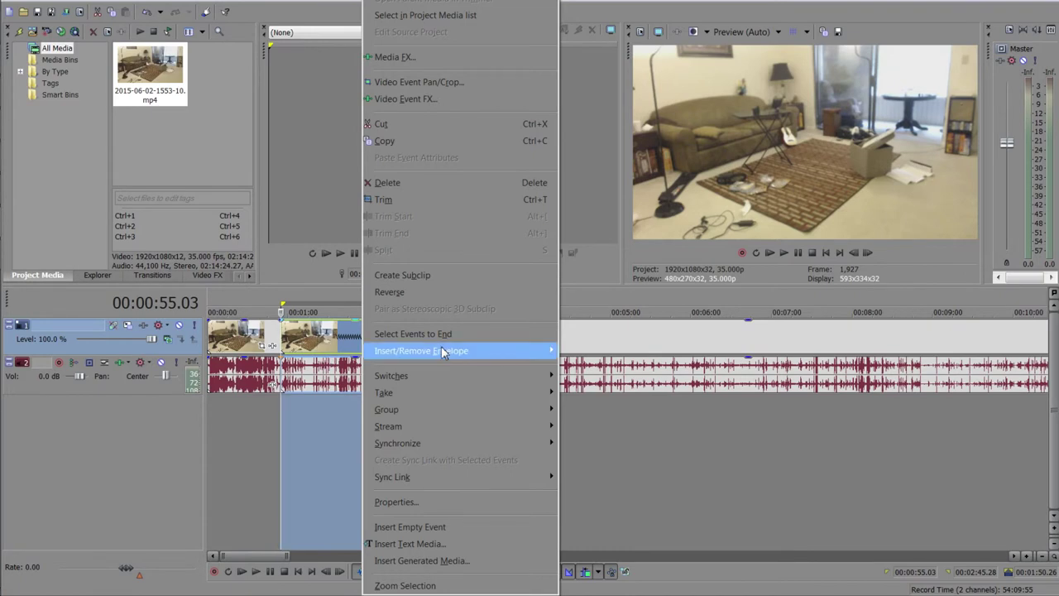
mouse_move(463, 353)
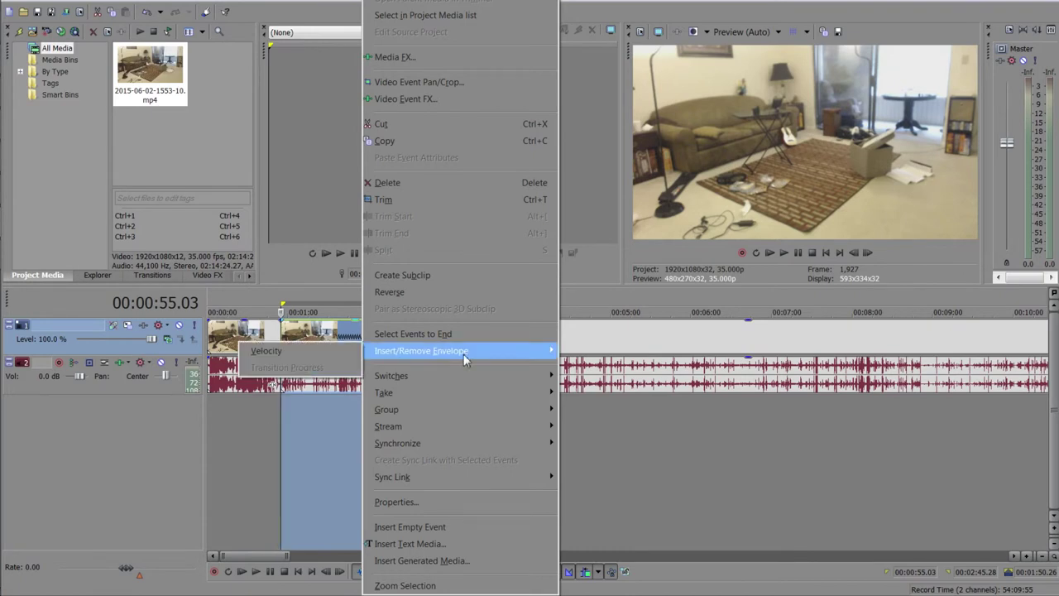
left_click(319, 354)
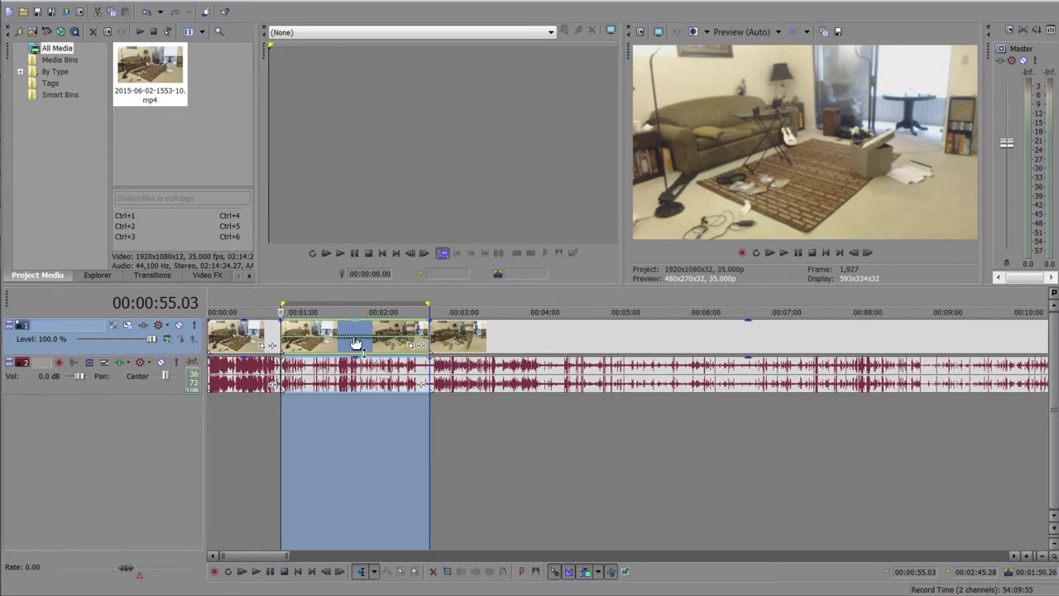
- Lower the clip's velocity to 66% and preview the footage around 1:26, 1:54 and 2:14
scroll(356, 344, "up", 2)
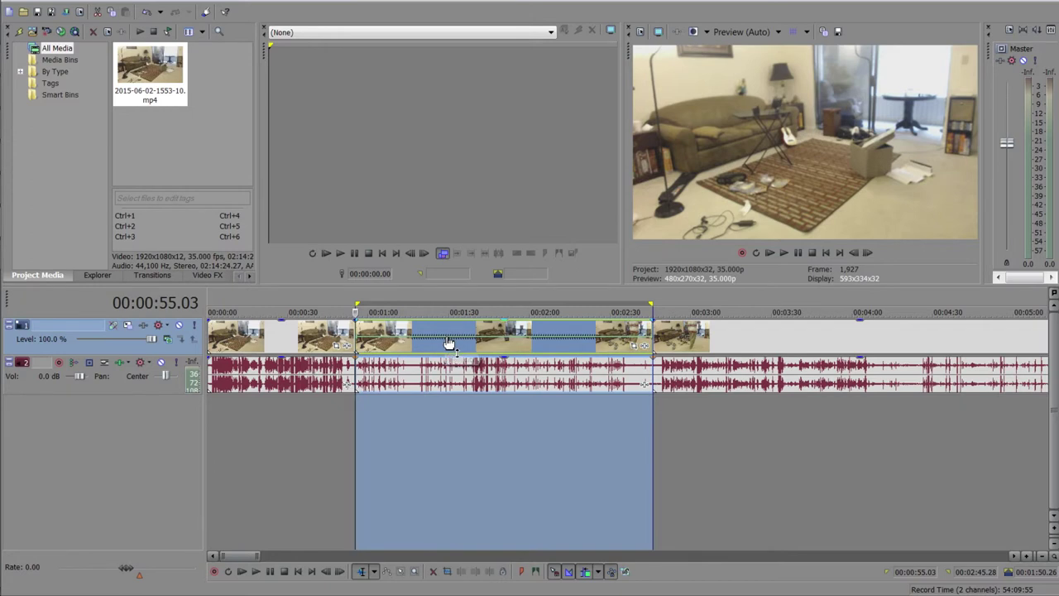
left_click_drag(448, 343, 433, 343)
left_click(439, 339)
left_click(516, 342)
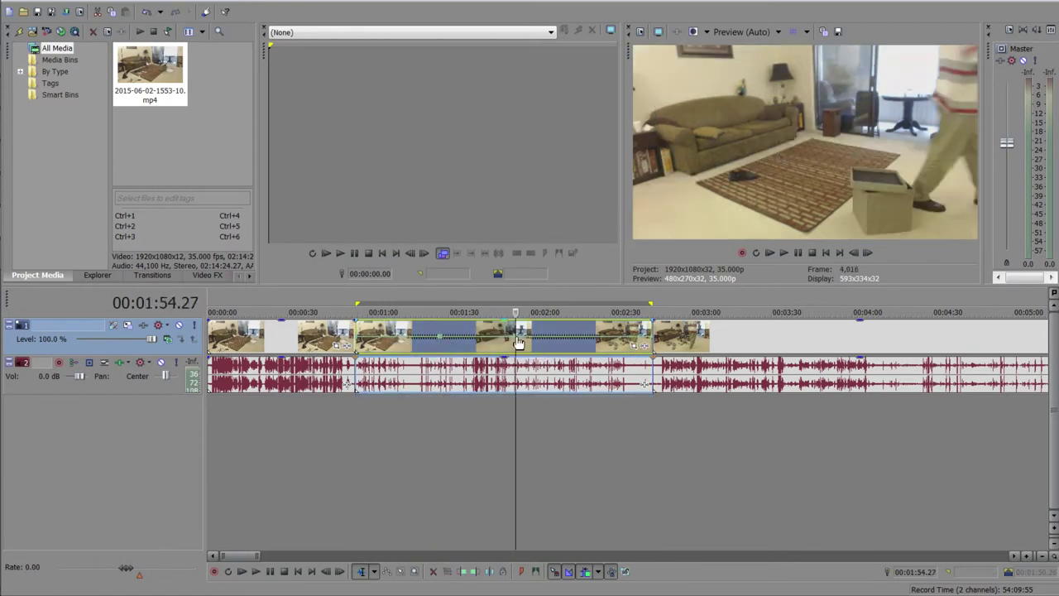
left_click(569, 342)
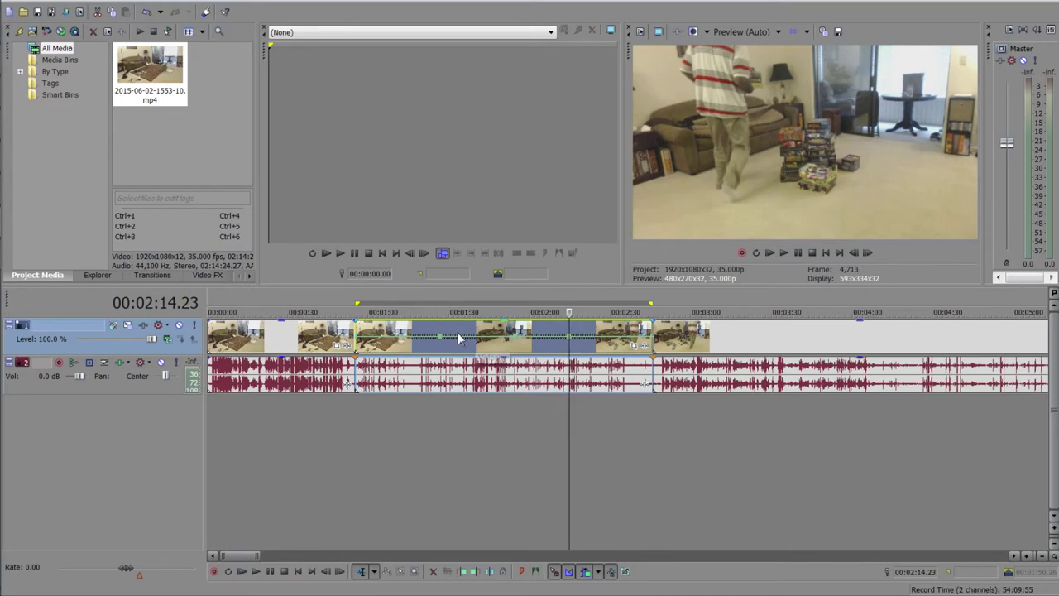
- Raise the velocity envelope to 183% and then push it higher still
left_click_drag(459, 335, 462, 333)
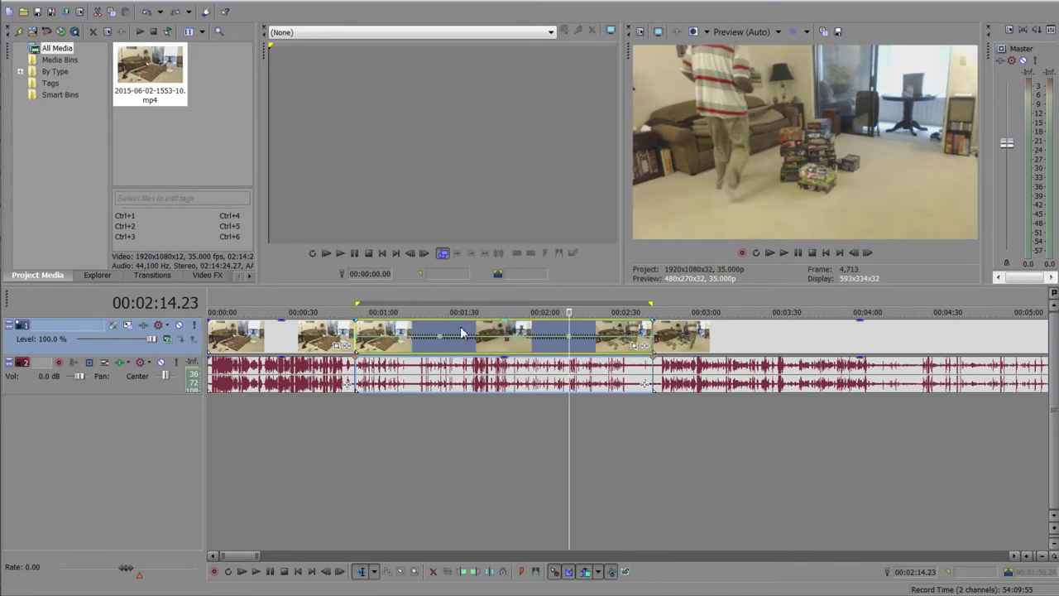
double_click(461, 333)
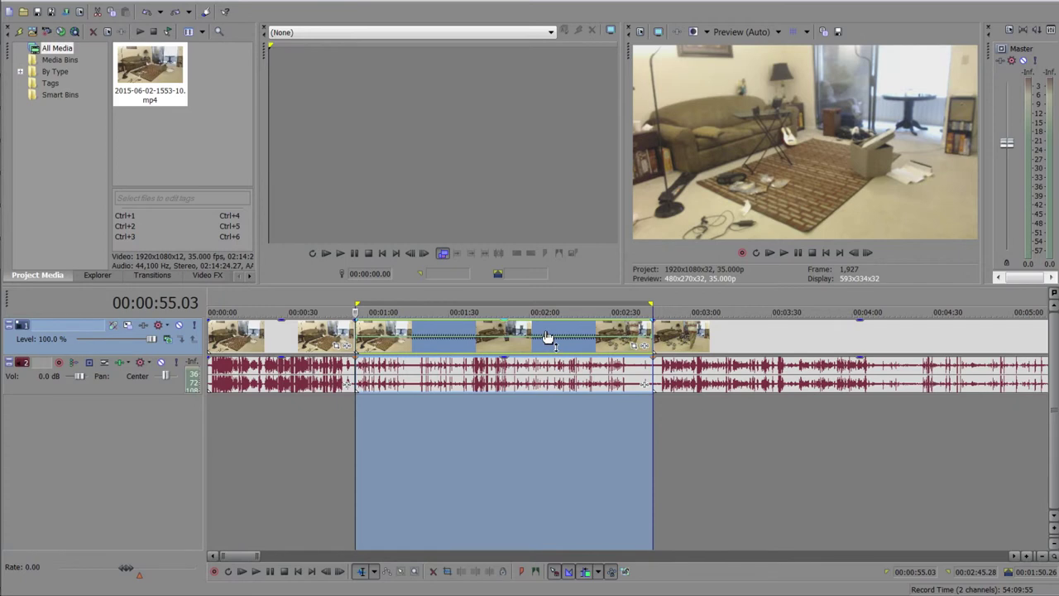
left_click_drag(548, 338, 550, 332)
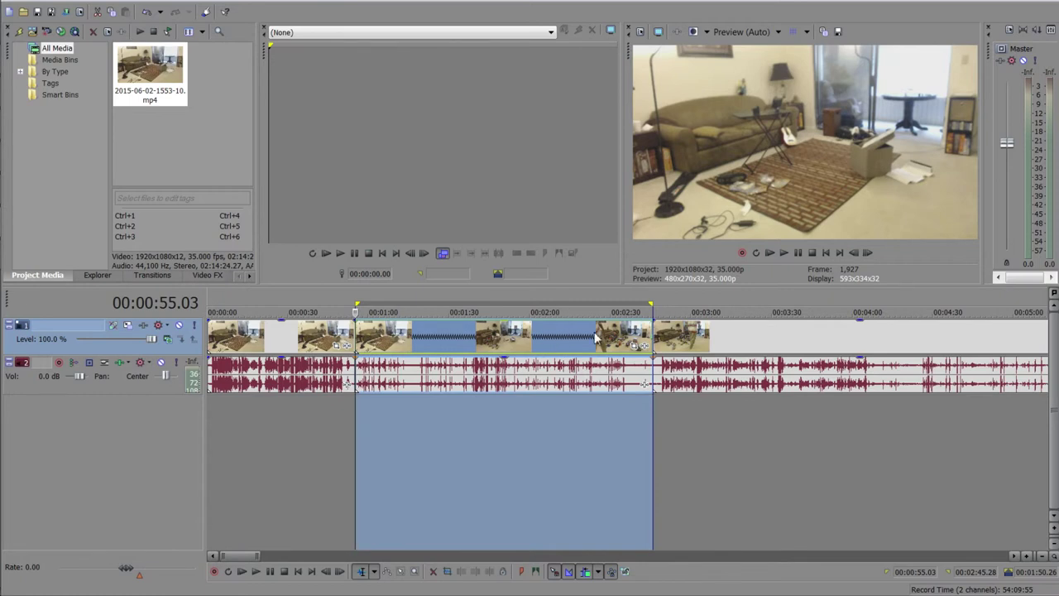
- Preview the sped-up clip around 1:59 and 1:41
left_click(527, 341)
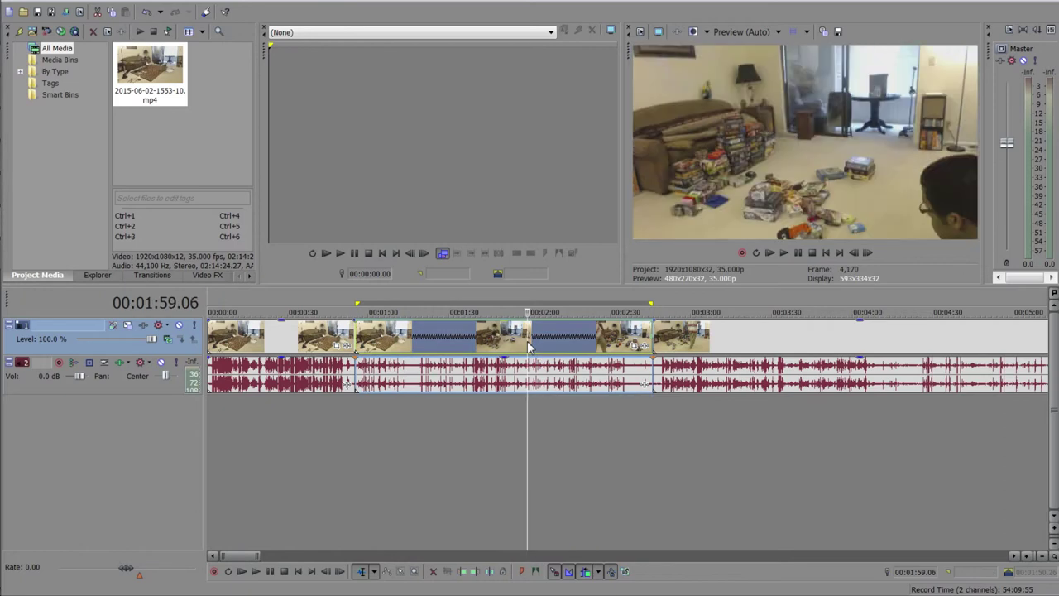
left_click(481, 340)
left_click(394, 341)
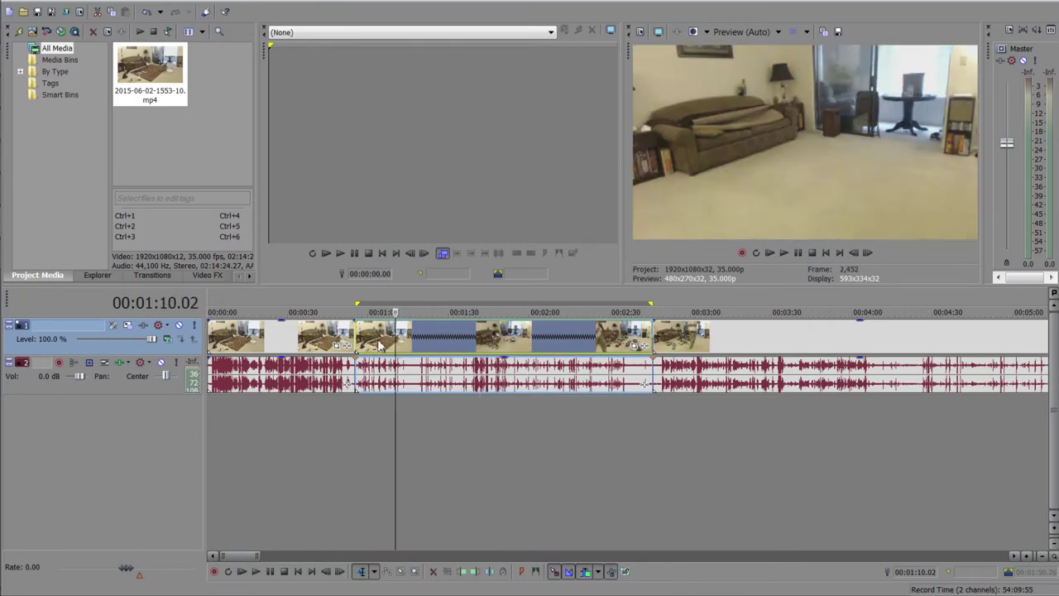
left_click(468, 339)
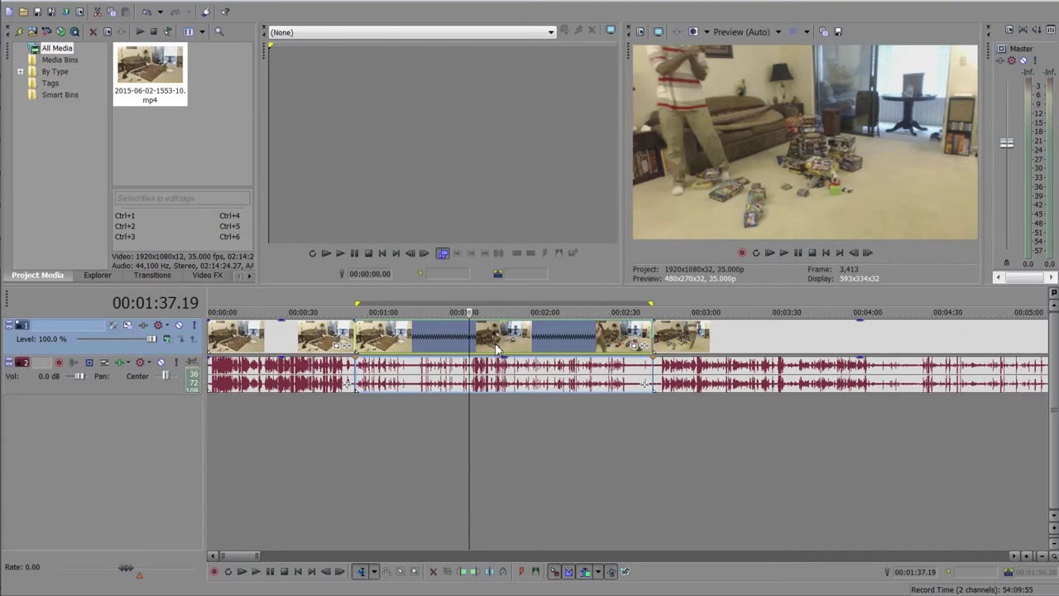
left_click(484, 350)
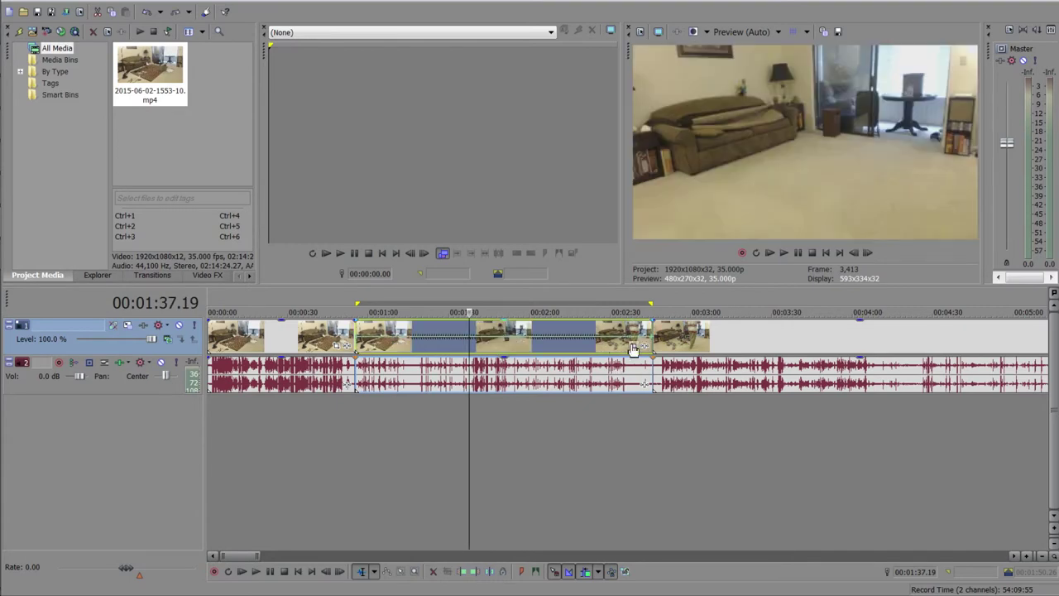
left_click(653, 347)
scroll(719, 347, "up", 1)
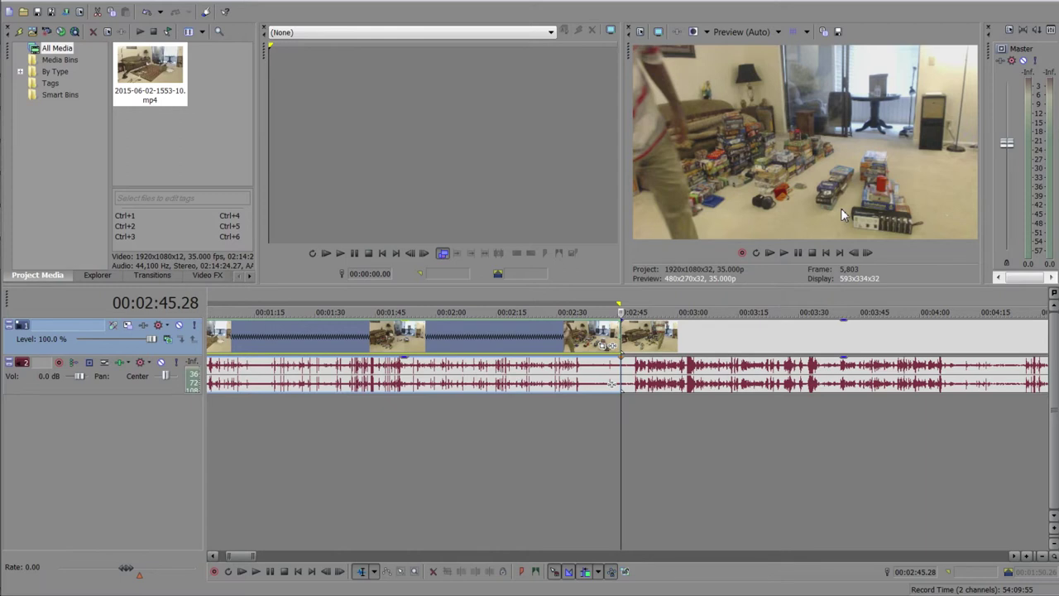
left_click(493, 336)
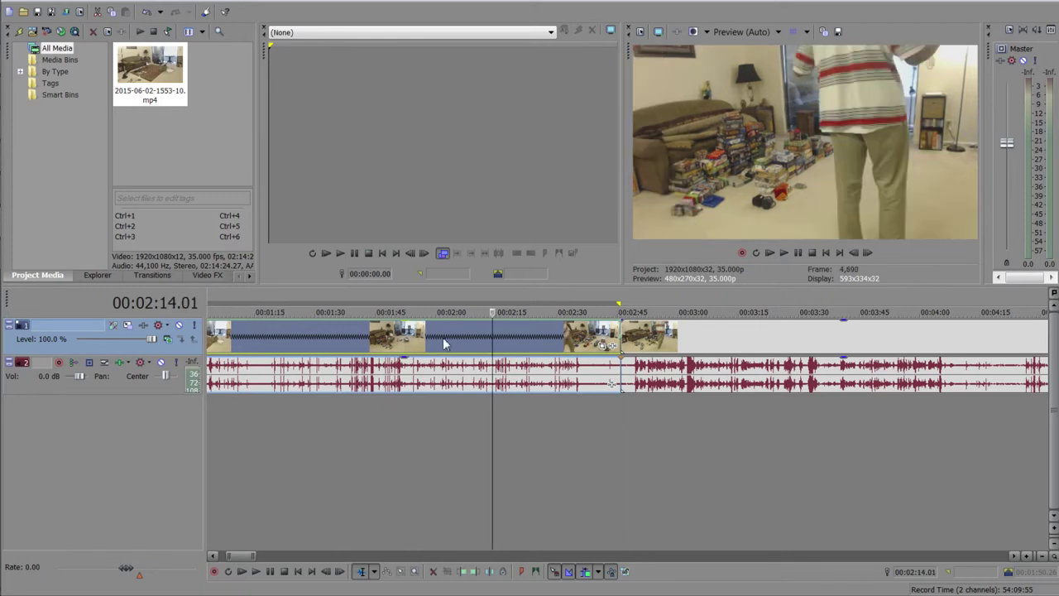
left_click(441, 343)
left_click(416, 347)
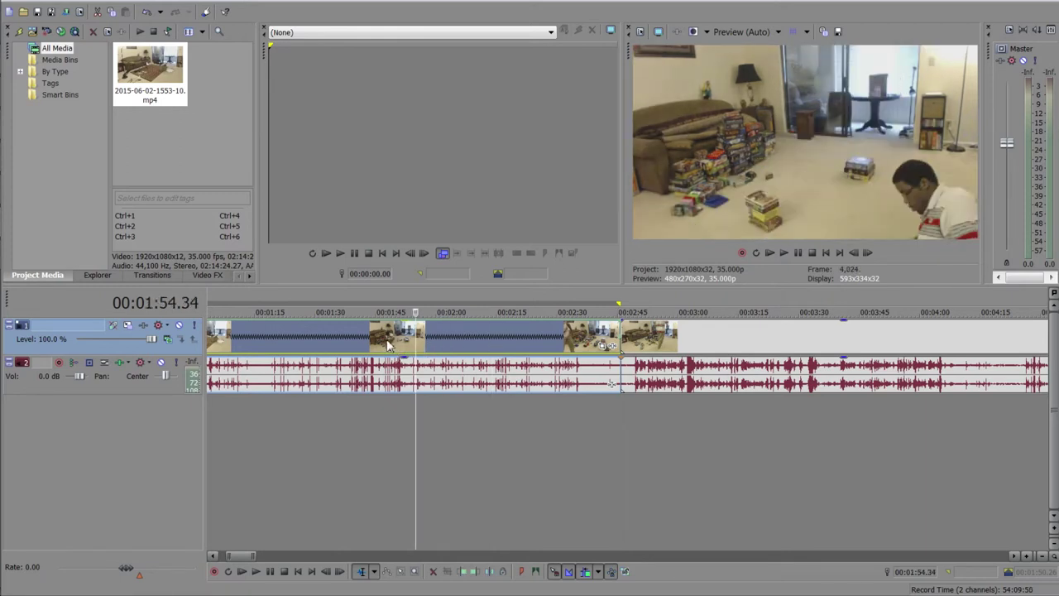
left_click(381, 340)
left_click(331, 339)
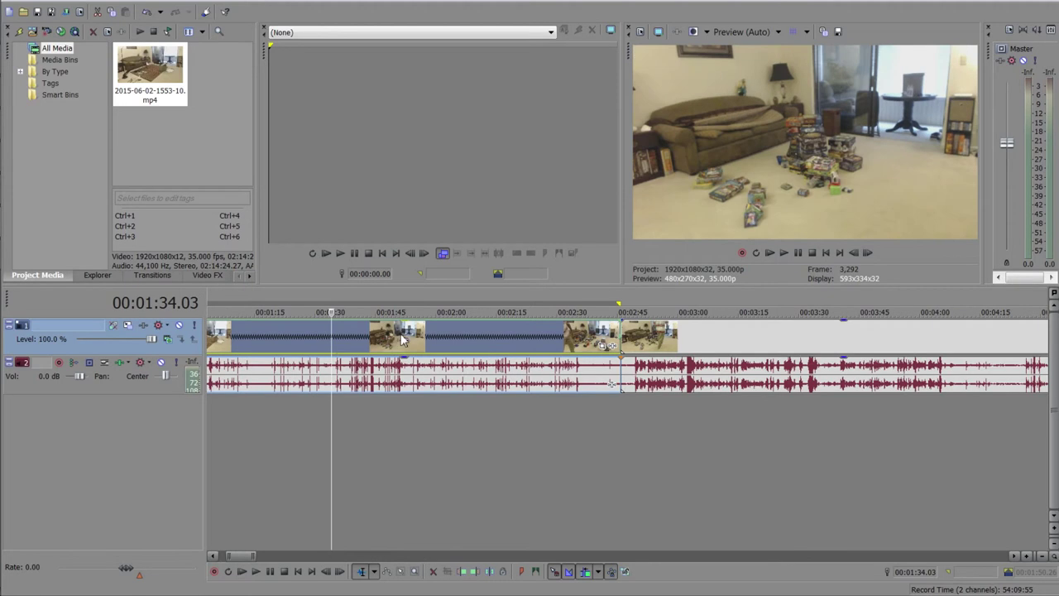
left_click(343, 337)
left_click(323, 337)
left_click(301, 343)
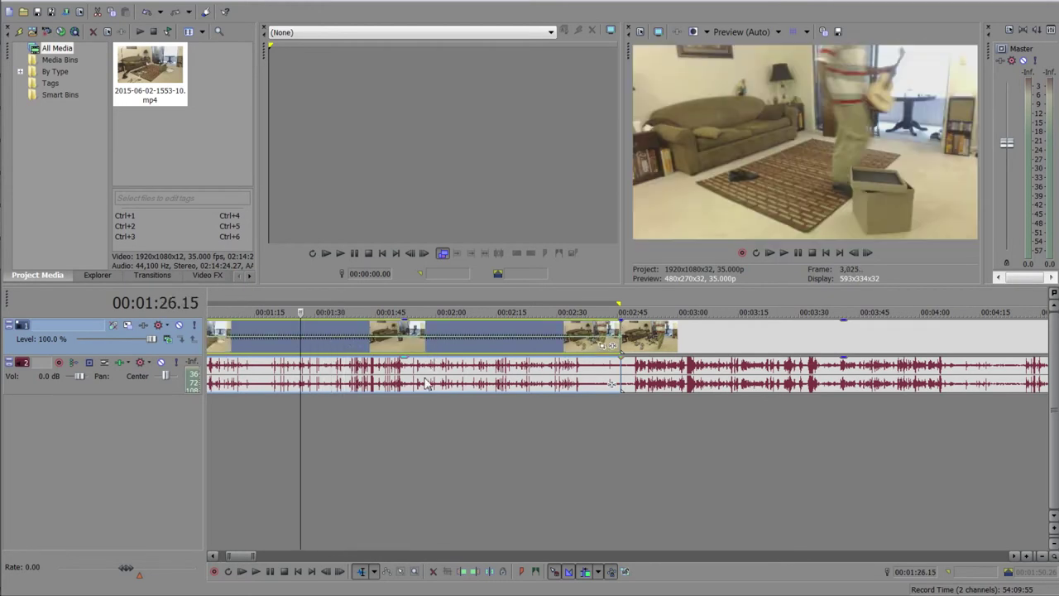
left_click_drag(248, 556, 241, 563)
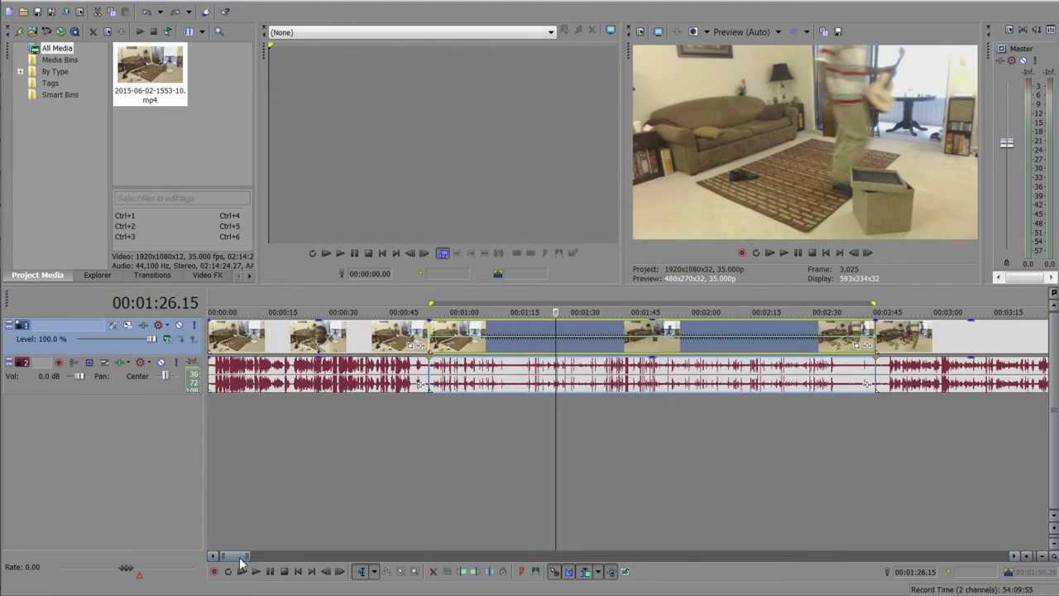
right_click(490, 334)
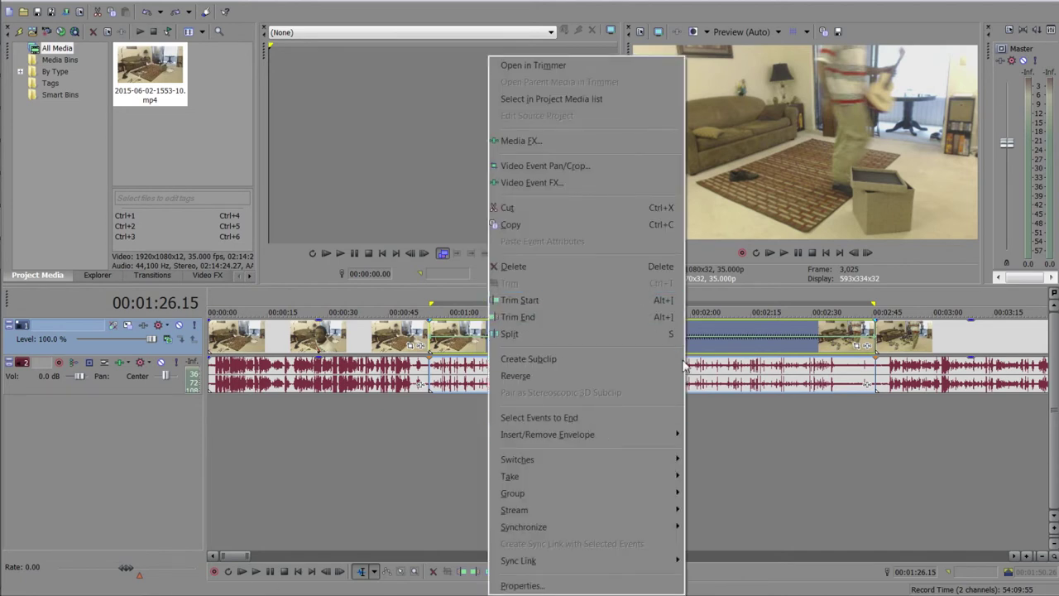
left_click(601, 365)
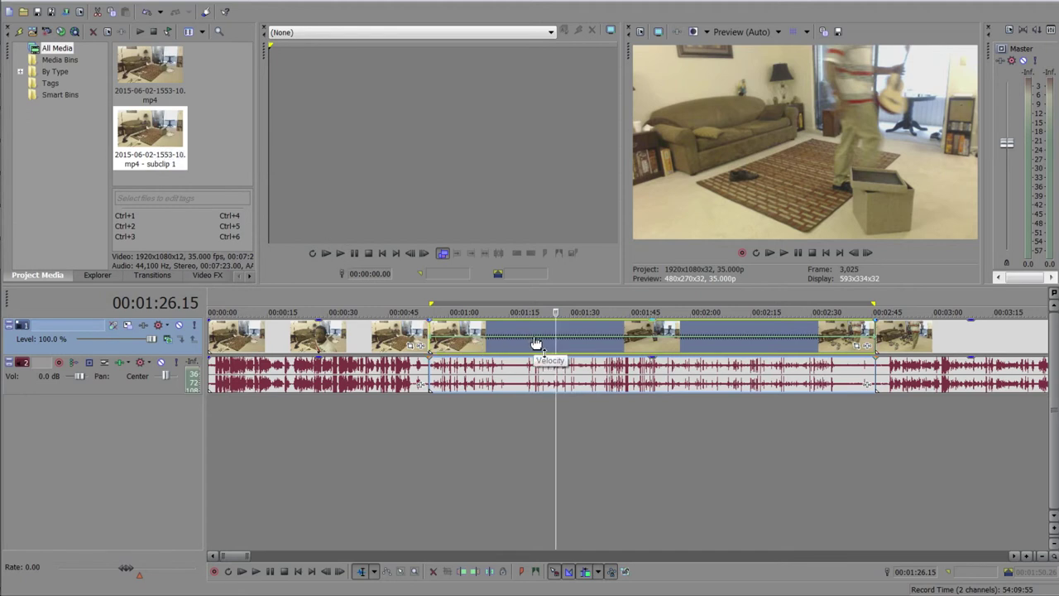
- Raise the subclip's velocity envelope and trim its end at 1:32.01
left_click_drag(538, 342, 542, 318)
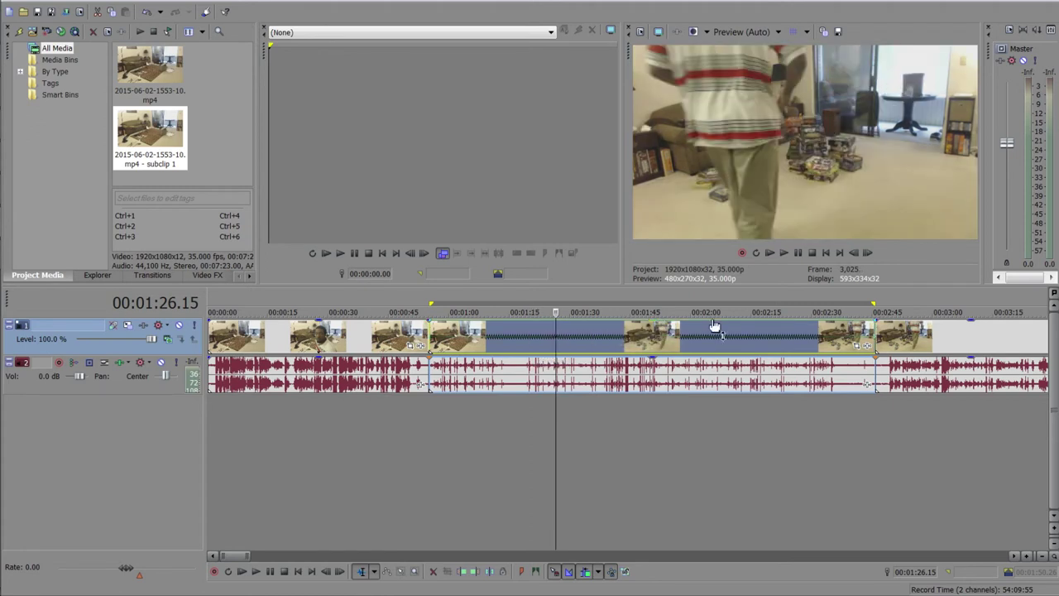
scroll(678, 331, "up", 3)
left_click(666, 328)
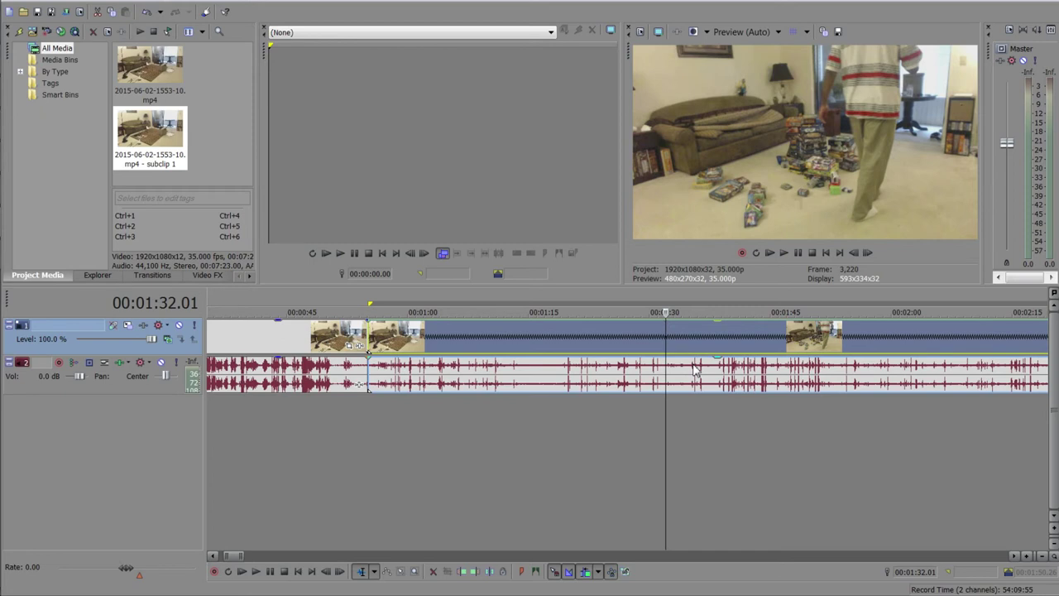
scroll(695, 370, "down", 2)
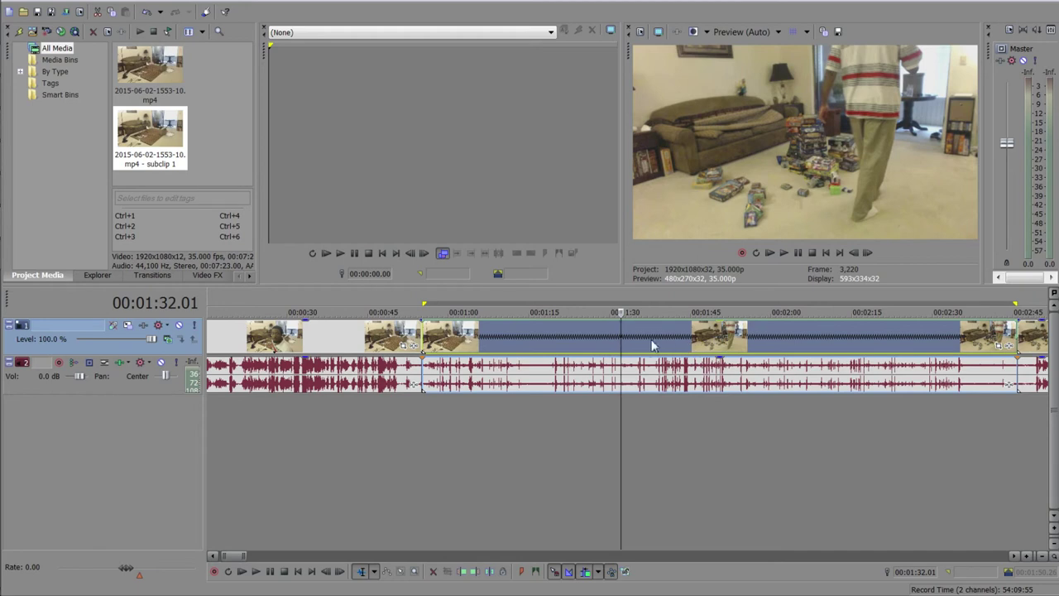
scroll(650, 344, "up", 3)
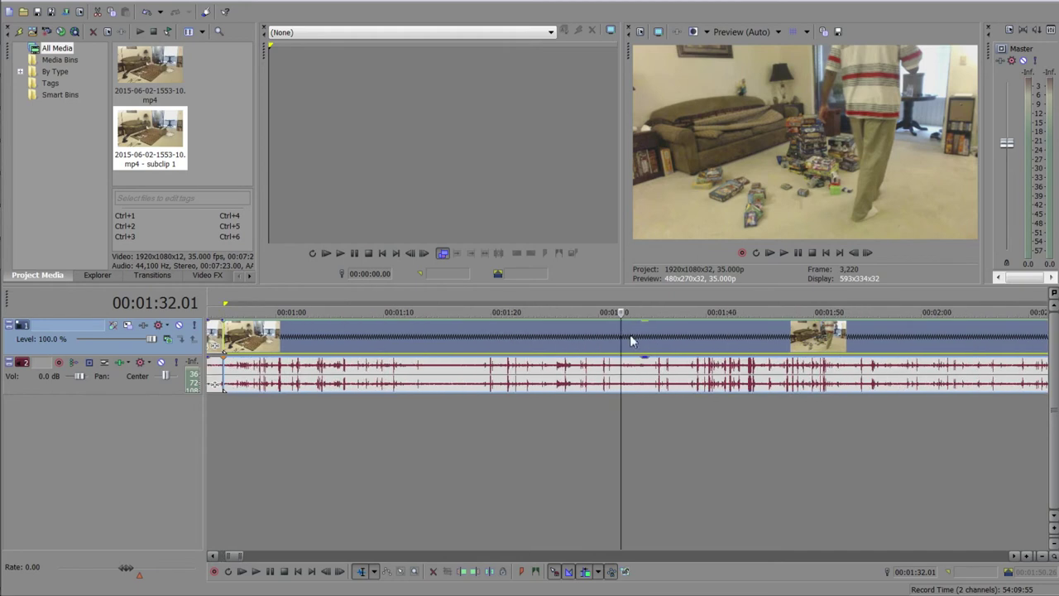
left_click(489, 571)
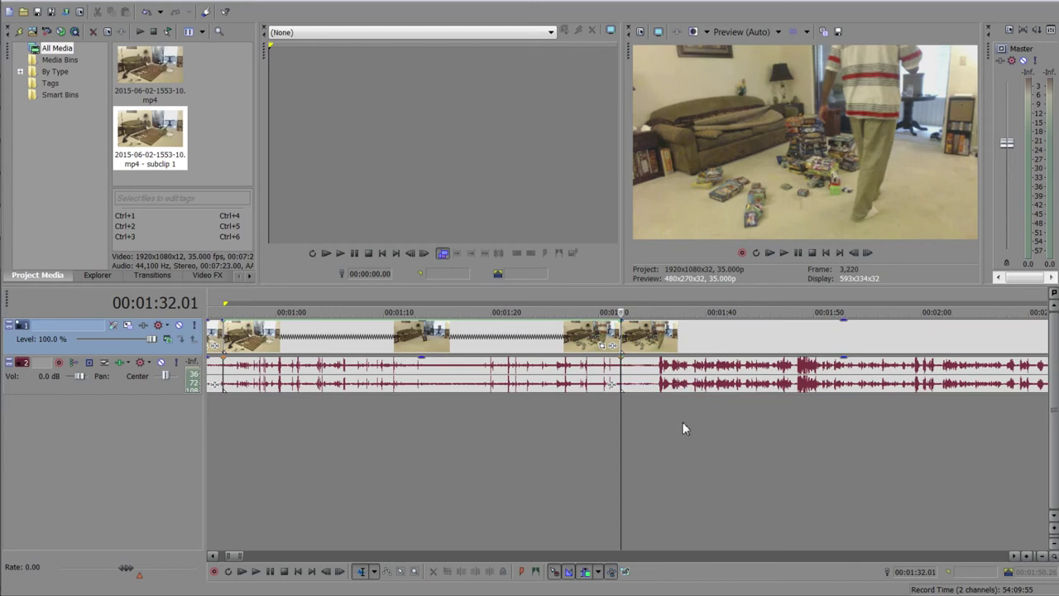
- Set the loop region to the shortened clip, 0:55.03 to 1:32.01
scroll(662, 426, "down", 3)
left_click(532, 367)
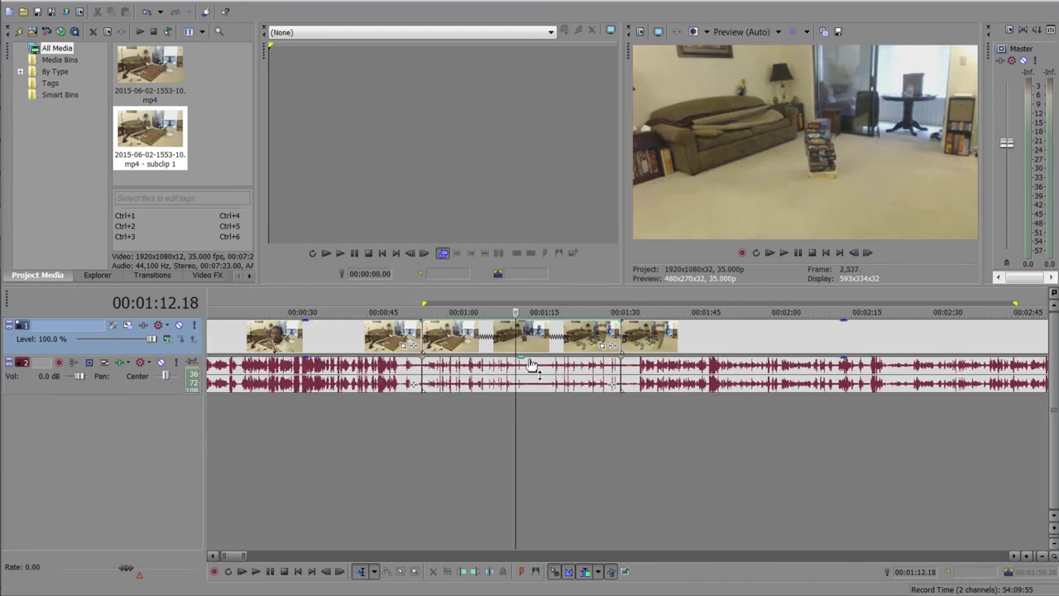
double_click(544, 344)
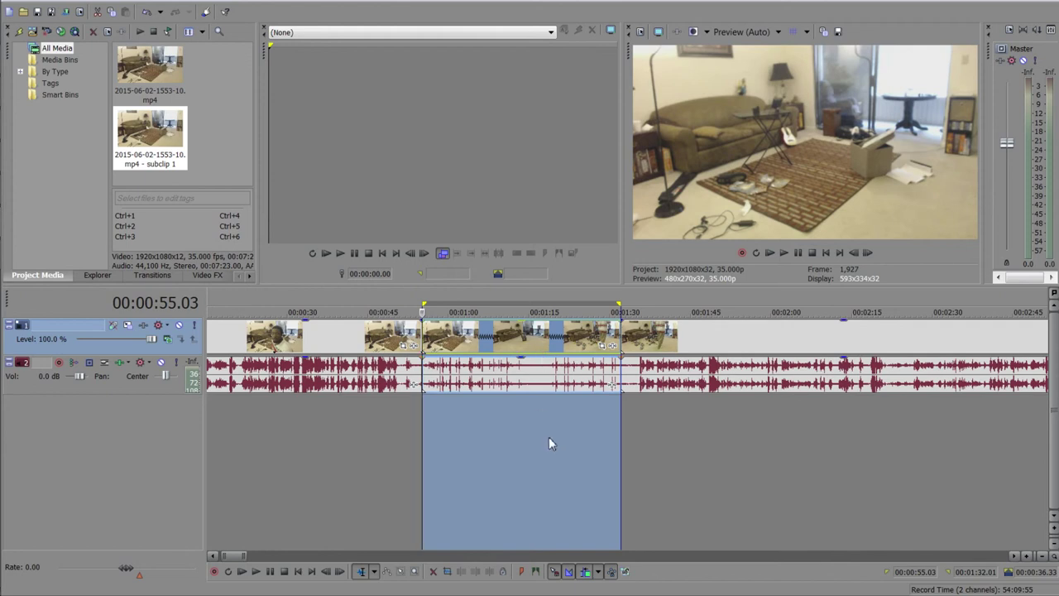
- Clear the time selection on the timeline
left_click(593, 430)
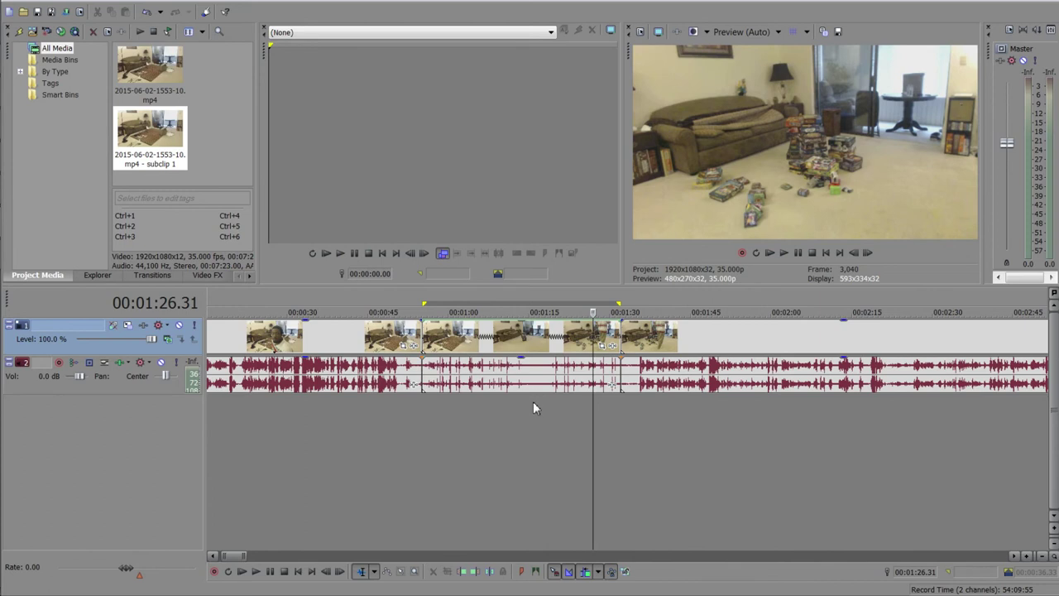
- Deselect the shortened clip's audio and play the sped-up section from 0:55.03
double_click(533, 380)
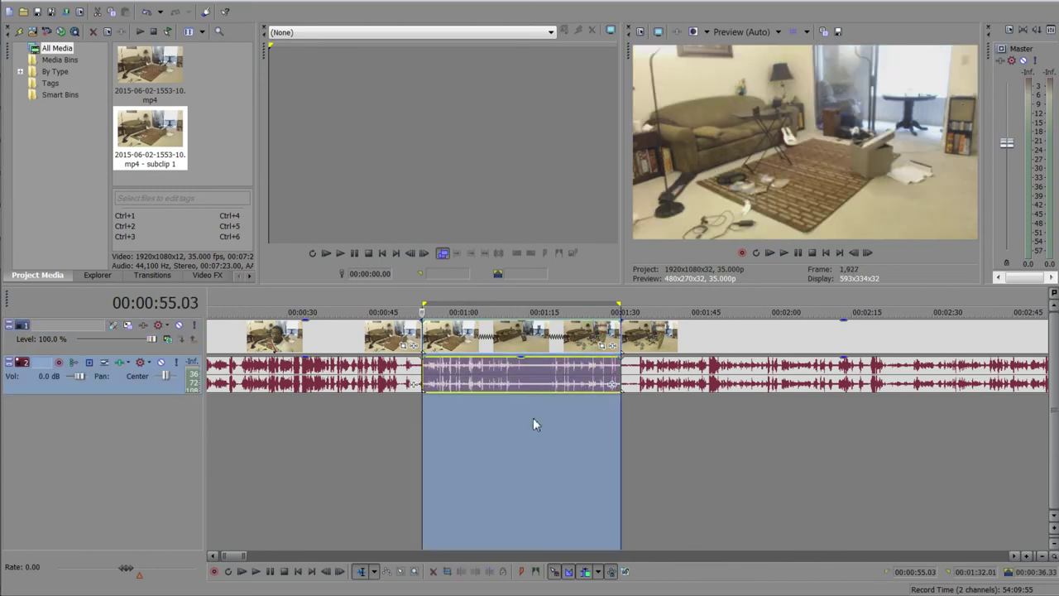
scroll(532, 421, "up", 2)
scroll(624, 455, "down", 2)
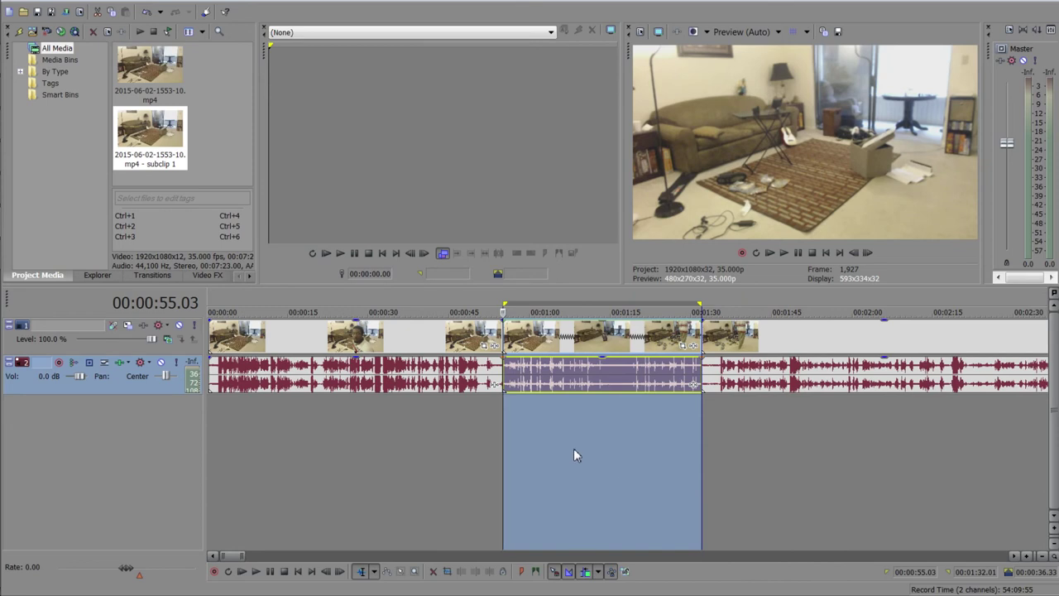
left_click(504, 442)
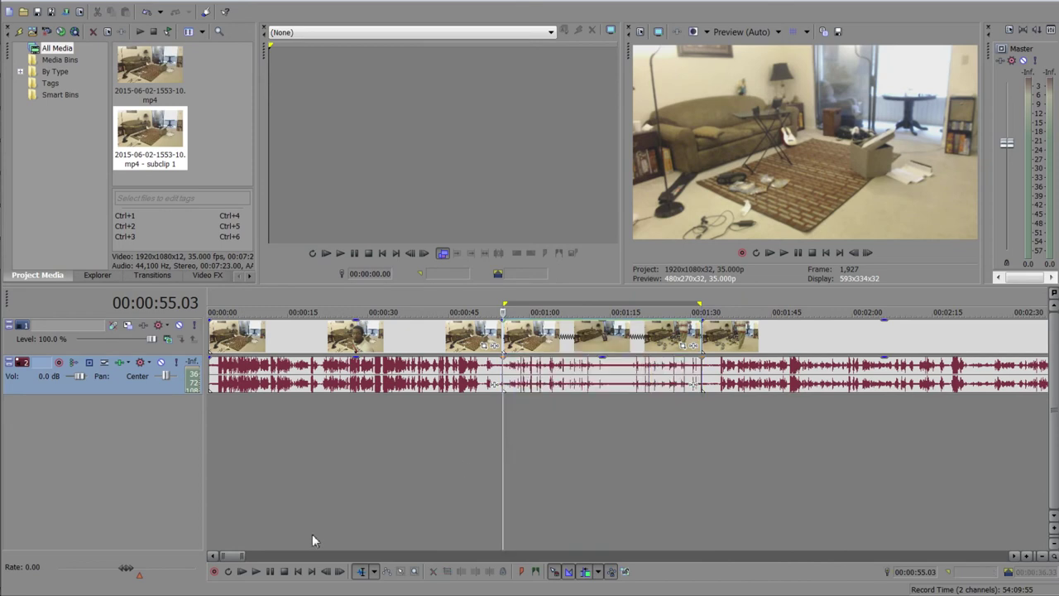
left_click(256, 572)
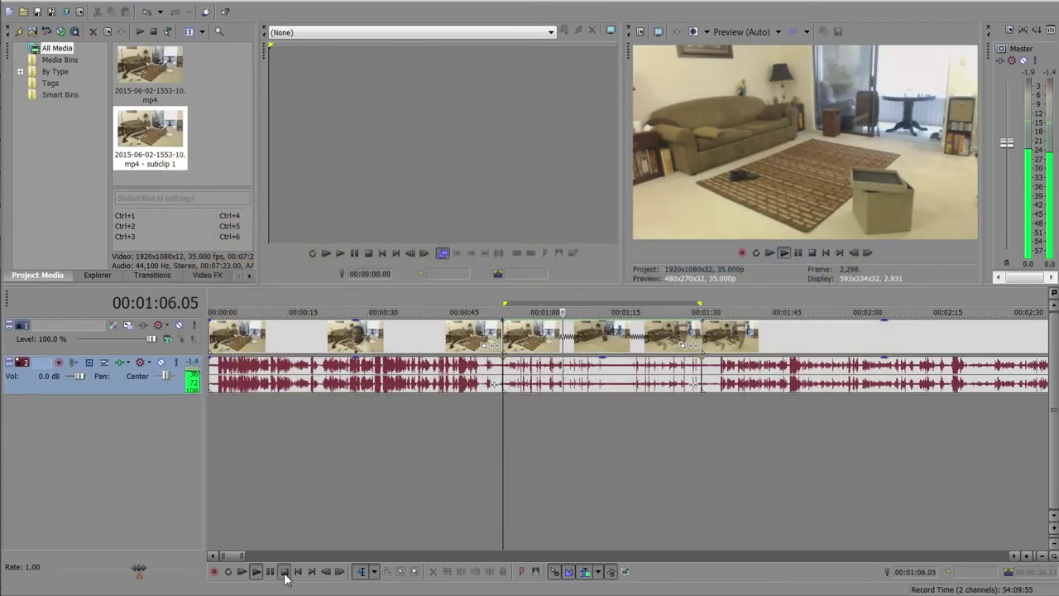
- Stop playback, undo the 1:30 trim, and replay the sped-up clip from about 0:52
left_click(285, 574)
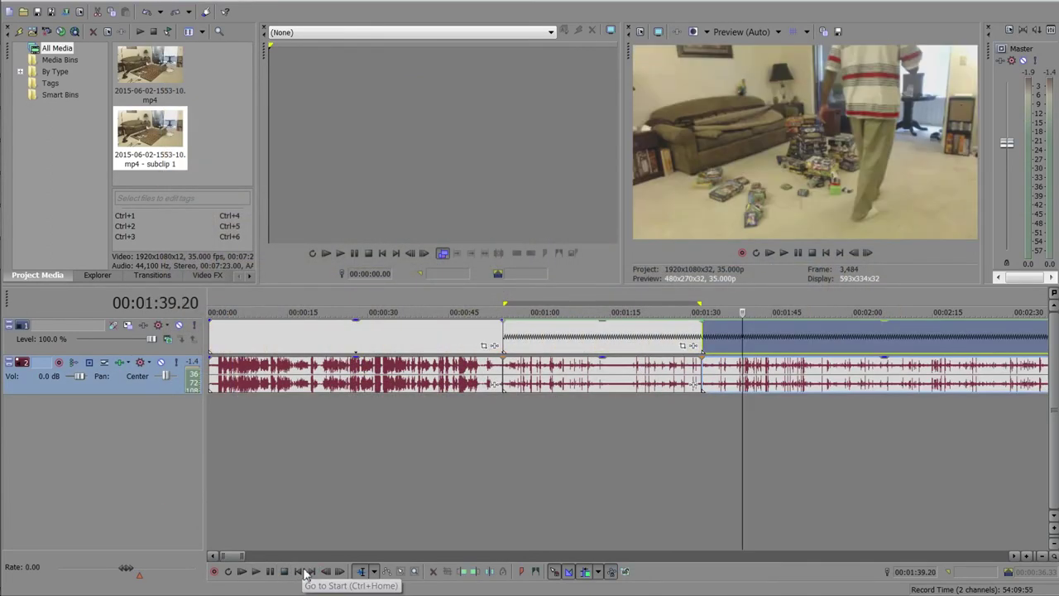
key("ctrl+z")
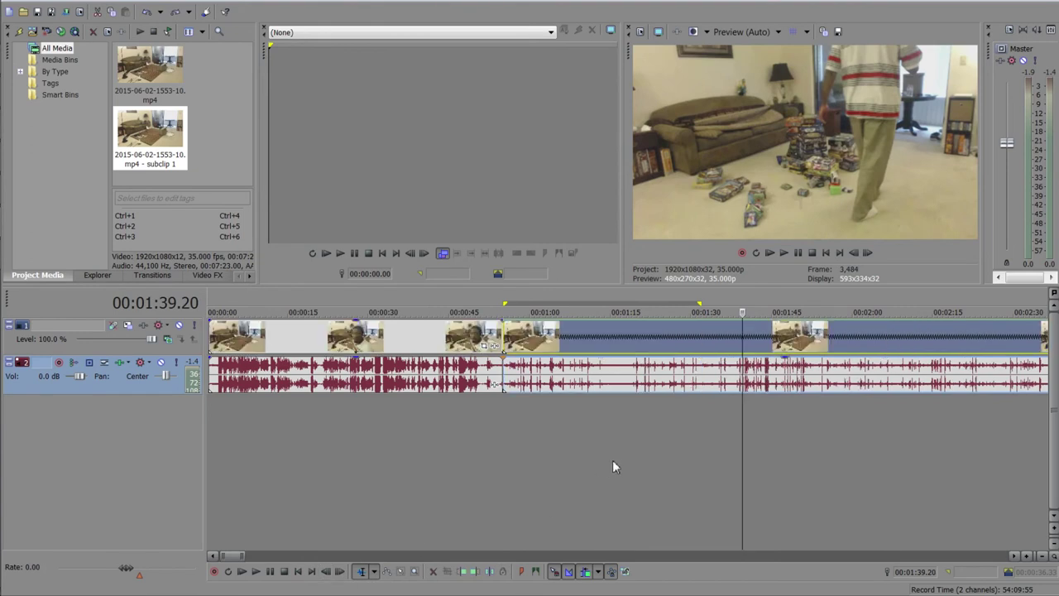
left_click(492, 419)
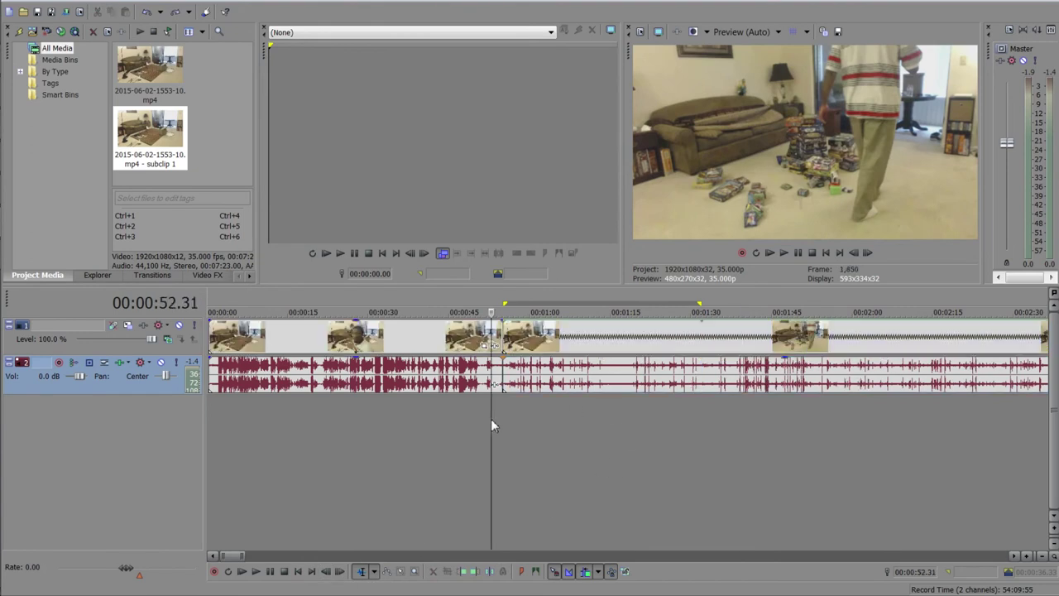
left_click(256, 571)
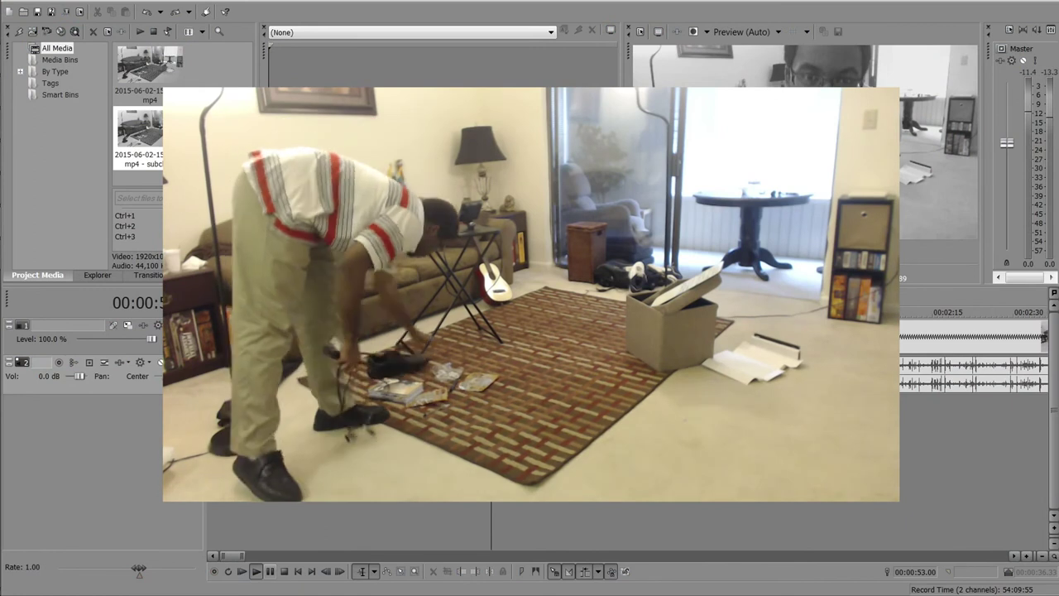